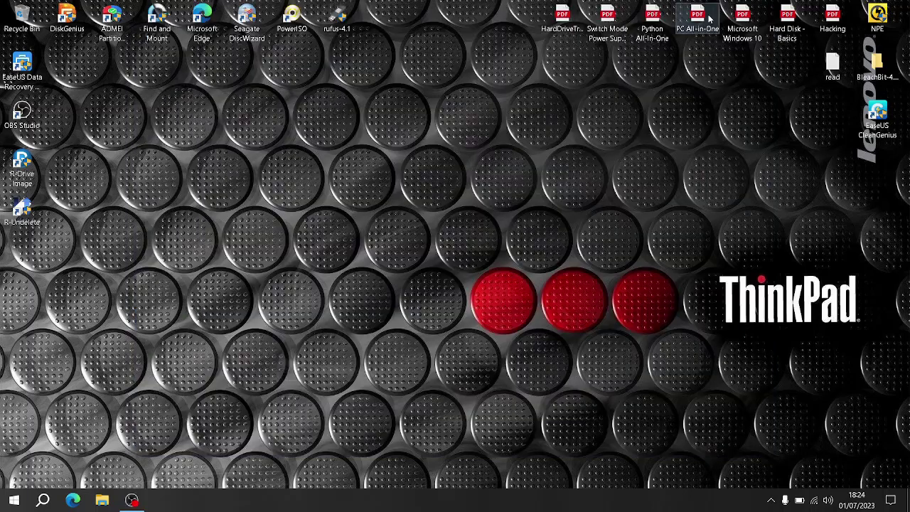
- Launch R-Drive Image from its desktop icon
left_click(13, 170)
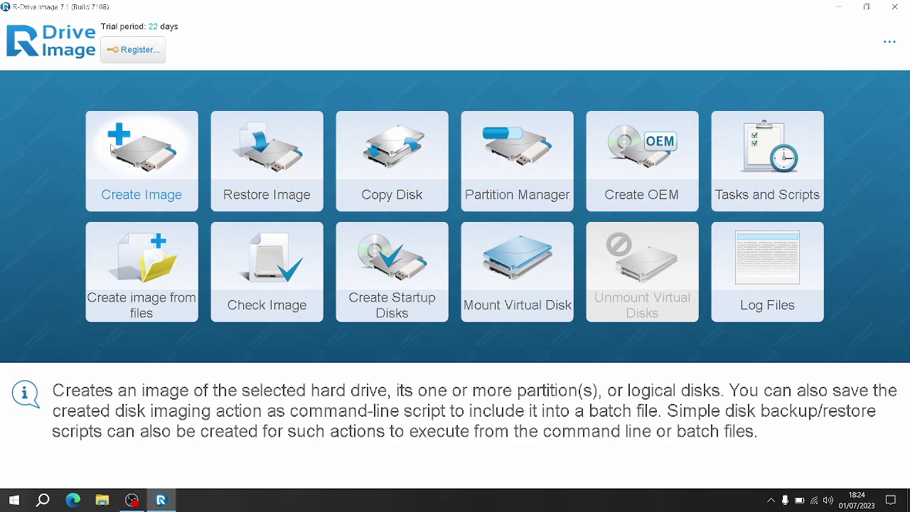
- Pick C: in Create Image, then back out to the main menu and open Copy Disk
left_click(112, 147)
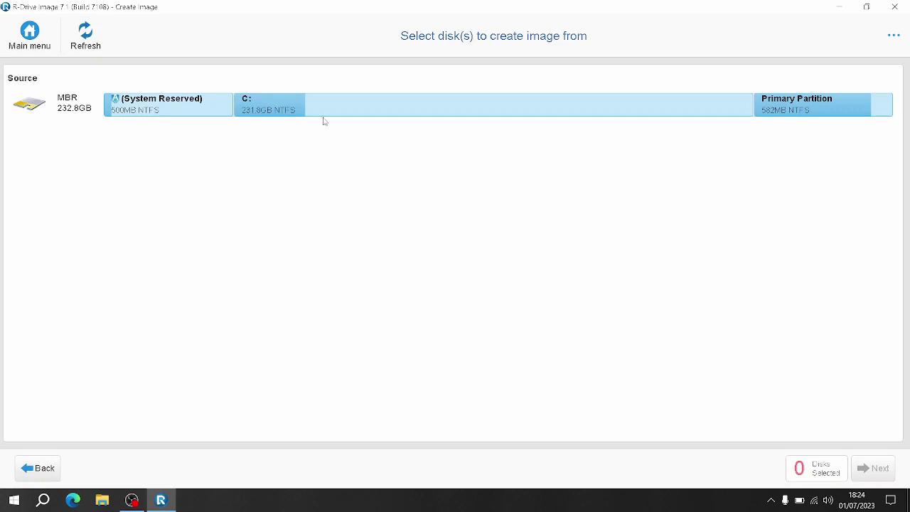
left_click(346, 116)
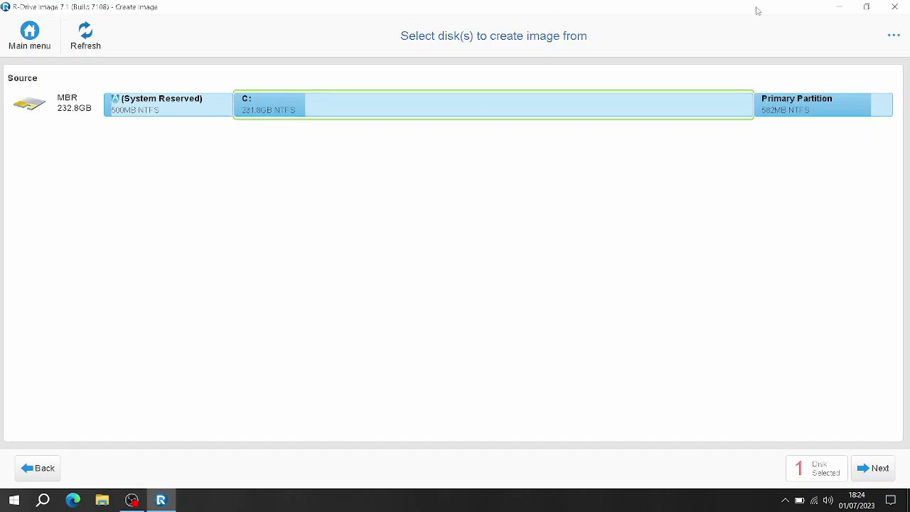
left_click(12, 35)
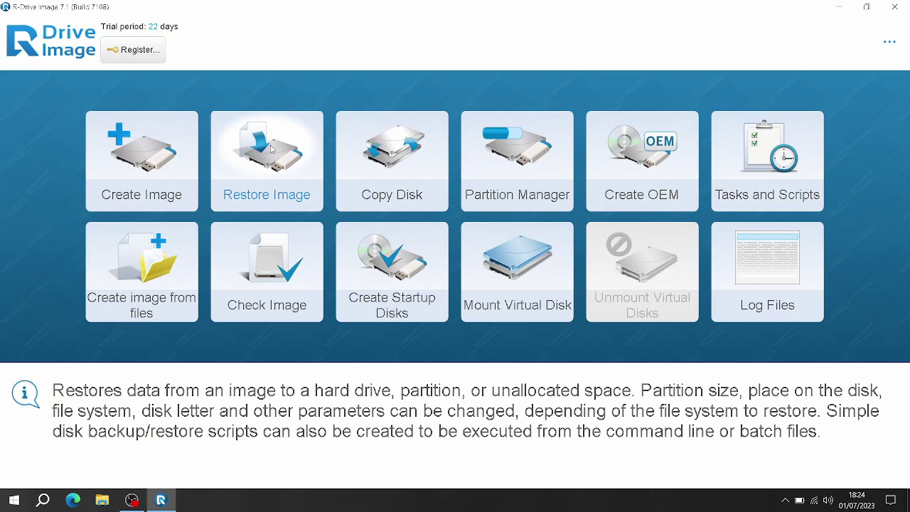
left_click(116, 148)
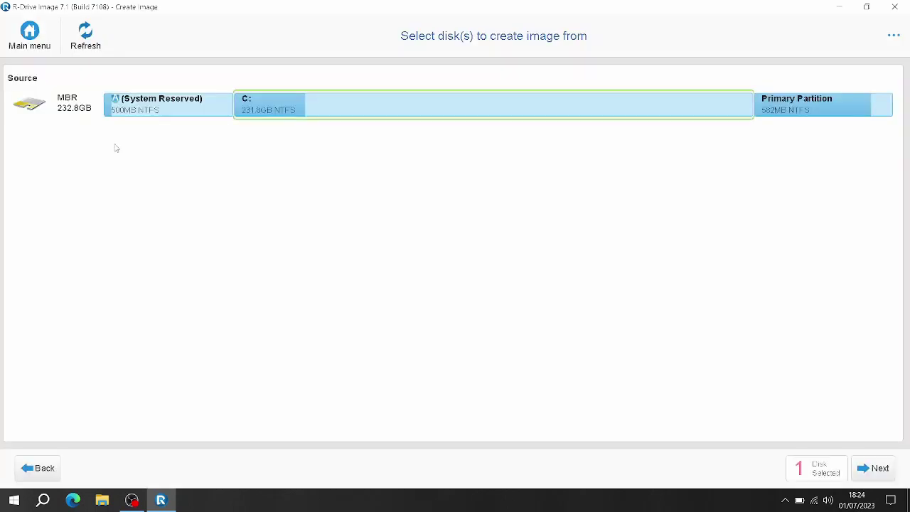
left_click(47, 49)
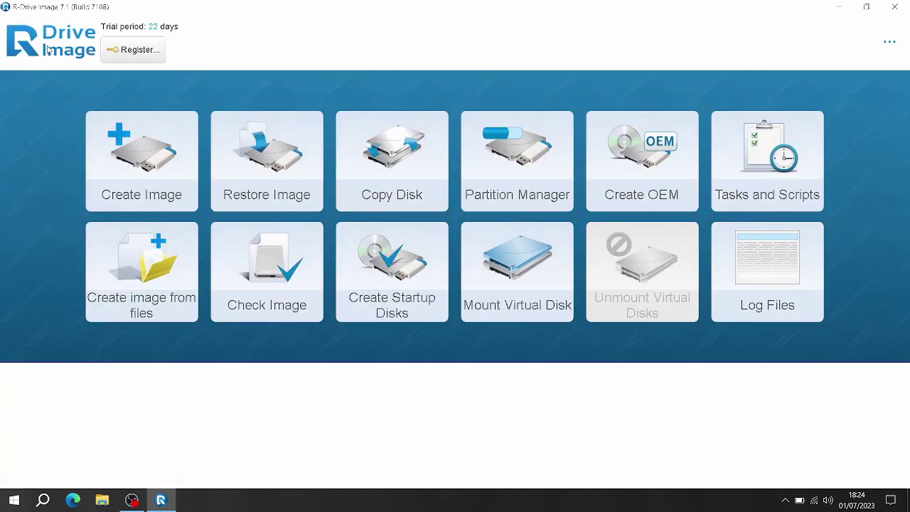
left_click(376, 153)
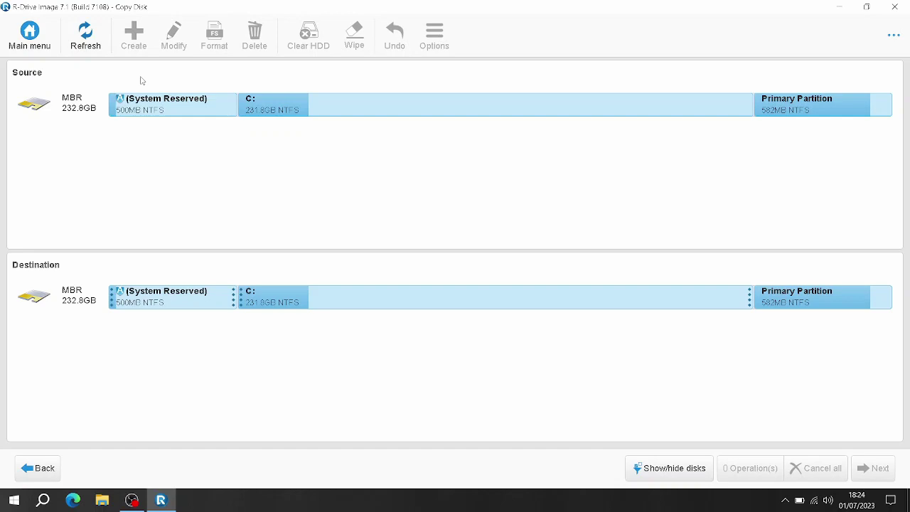
- Drag System Reserved and C: toward the destination disk without committing a copy
left_click_drag(199, 111, 167, 308)
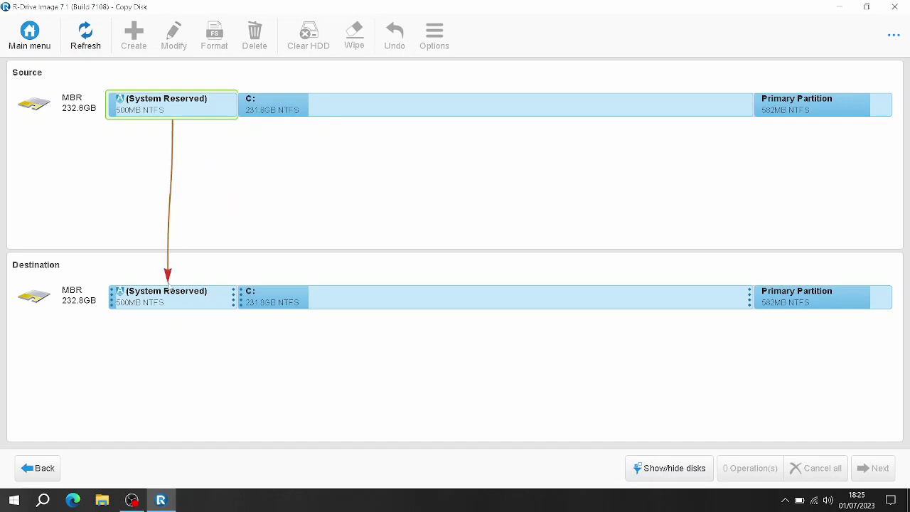
left_click_drag(167, 308, 168, 286)
left_click_drag(364, 105, 382, 269)
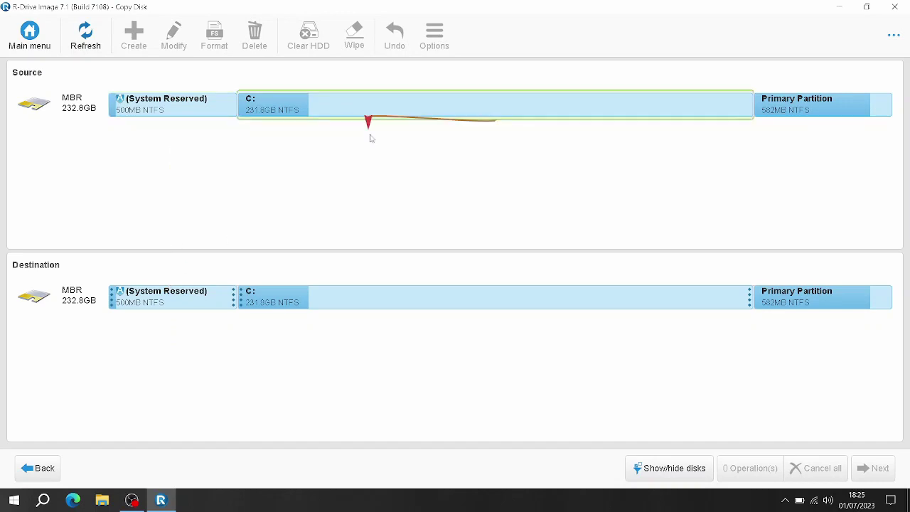
left_click_drag(419, 111, 430, 315)
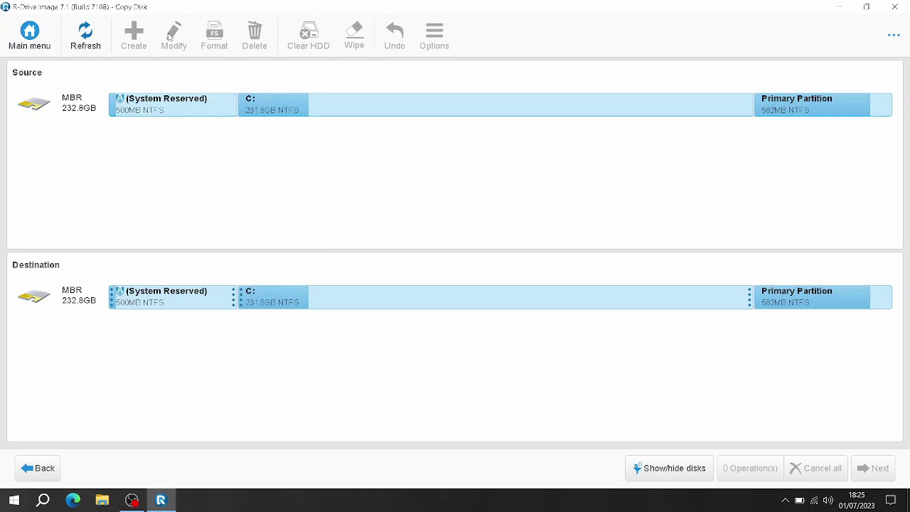
- Return to the main menu and open Partition Manager for the 232.8GB MBR disk
left_click(44, 30)
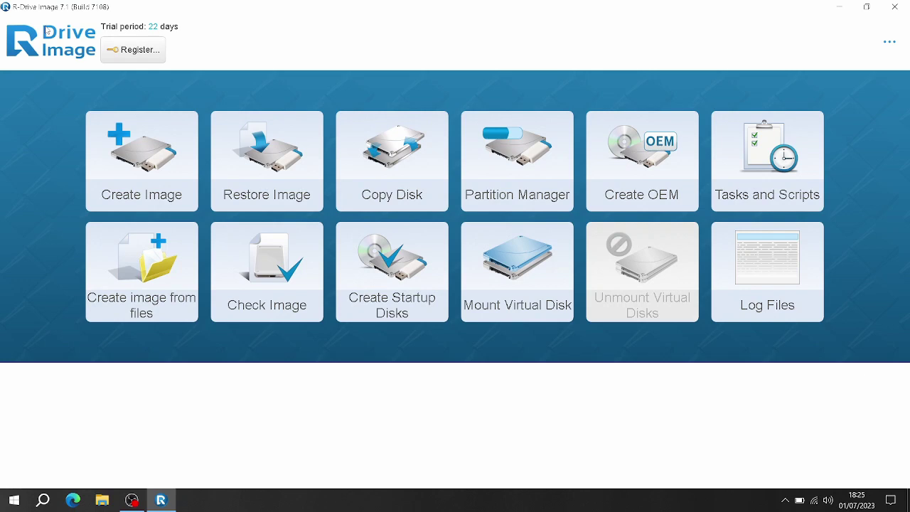
left_click(496, 152)
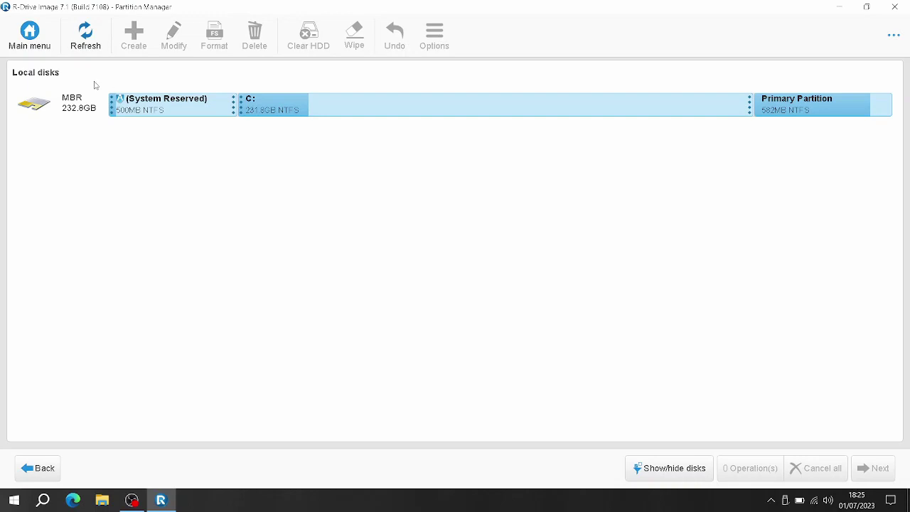
- Leave Partition Manager for the main task menu
left_click(29, 34)
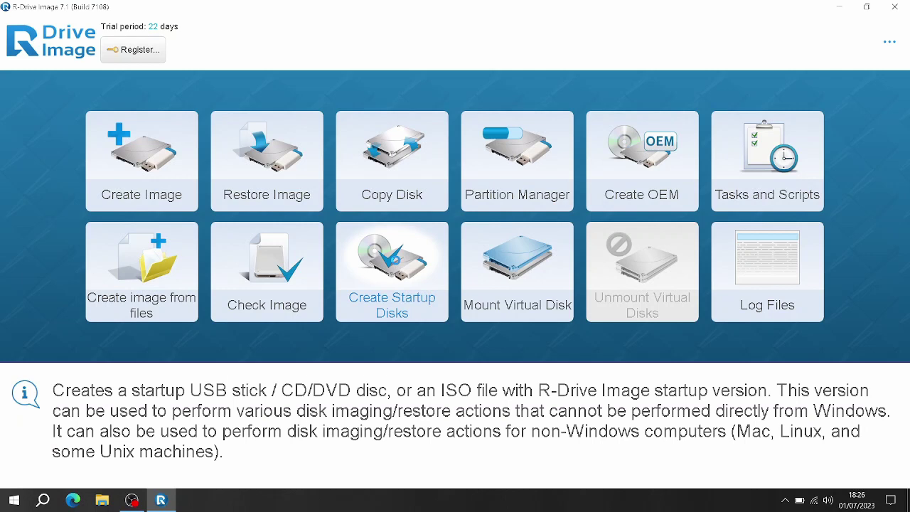
left_click(397, 264)
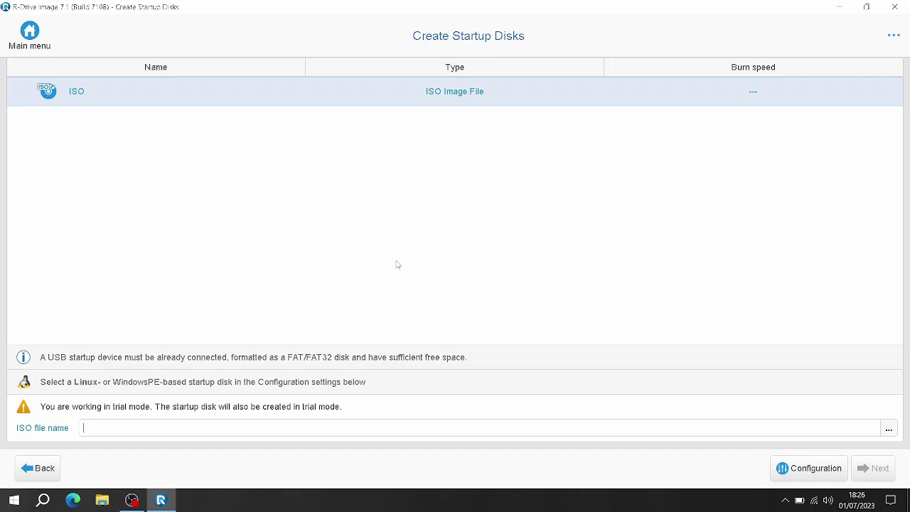
left_click(15, 37)
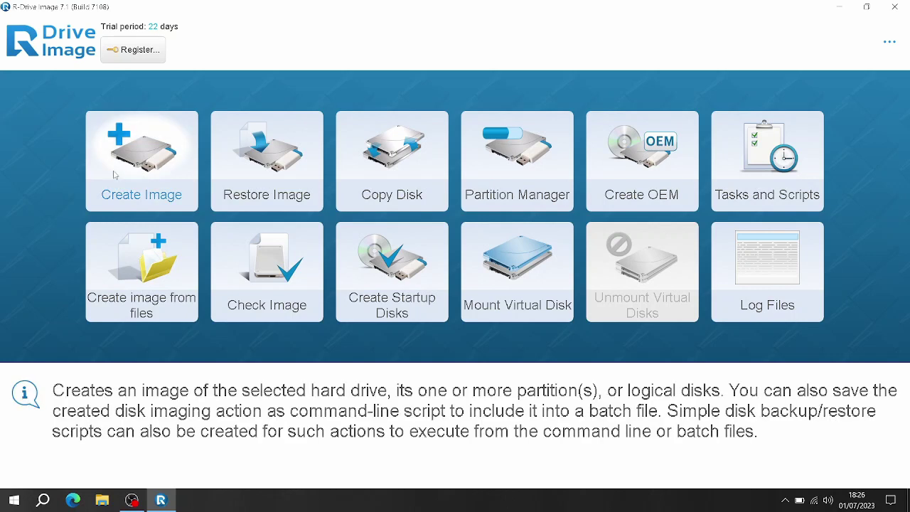
- Load C-image.rdr from drive E73 (G:) and advance to the restore layout page
left_click(231, 169)
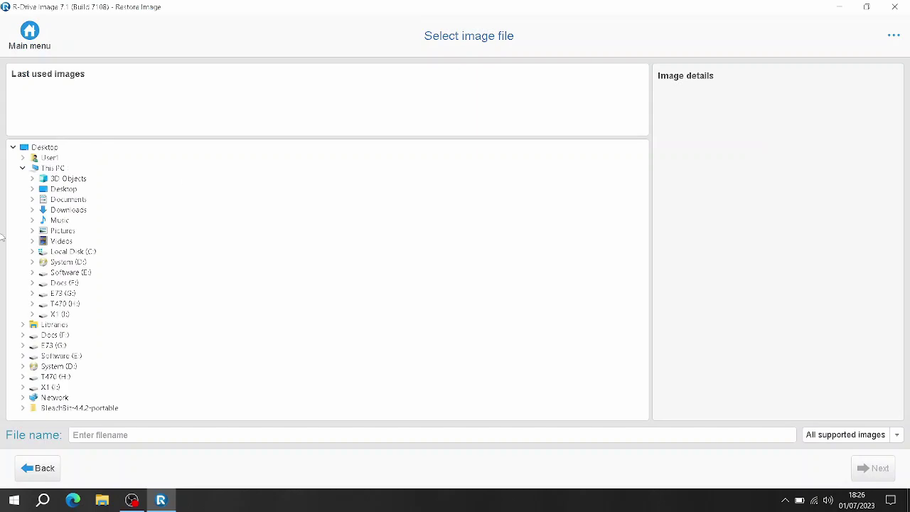
left_click(61, 295)
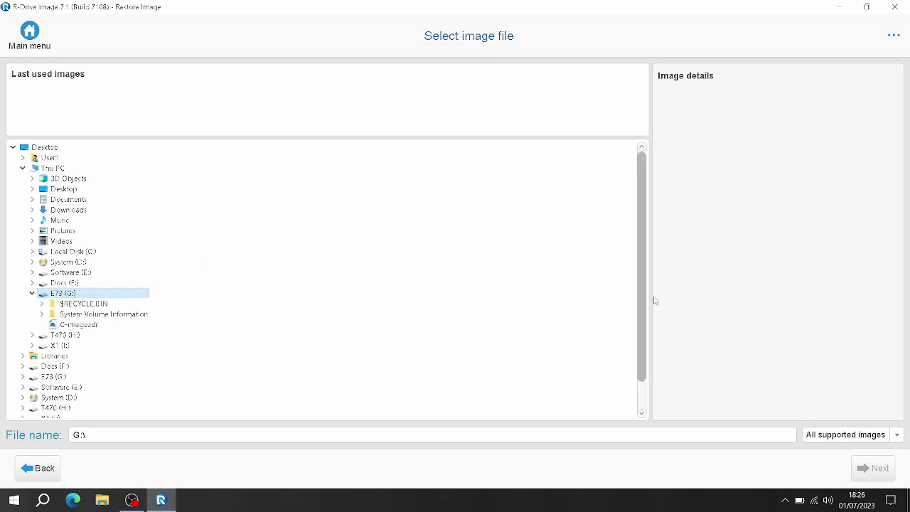
left_click(75, 323)
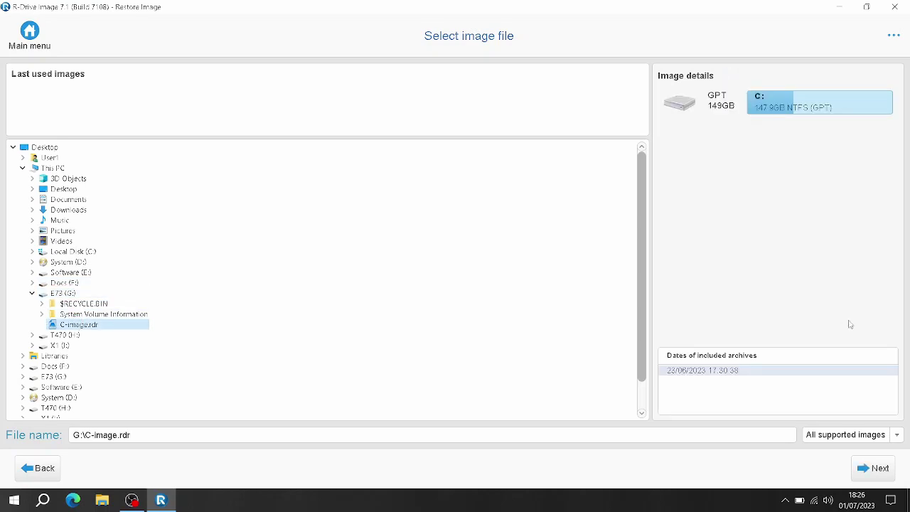
left_click(859, 463)
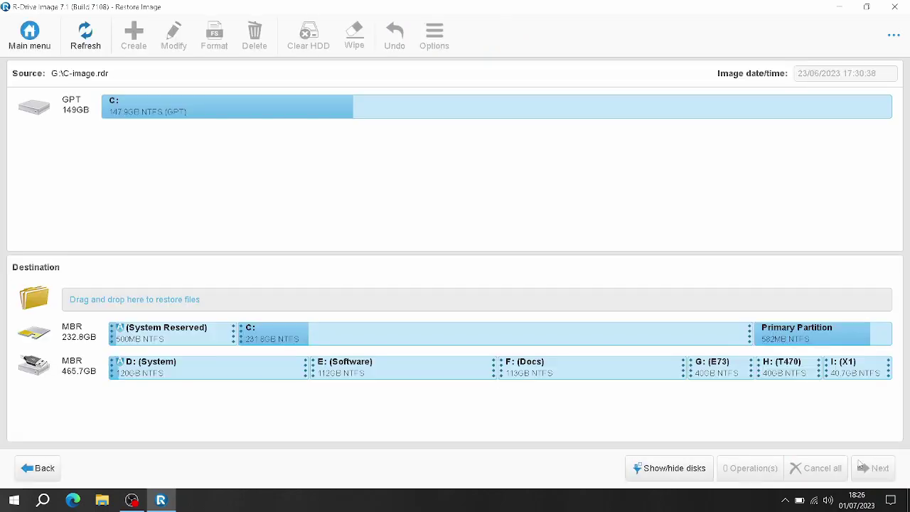
mouse_move(377, 114)
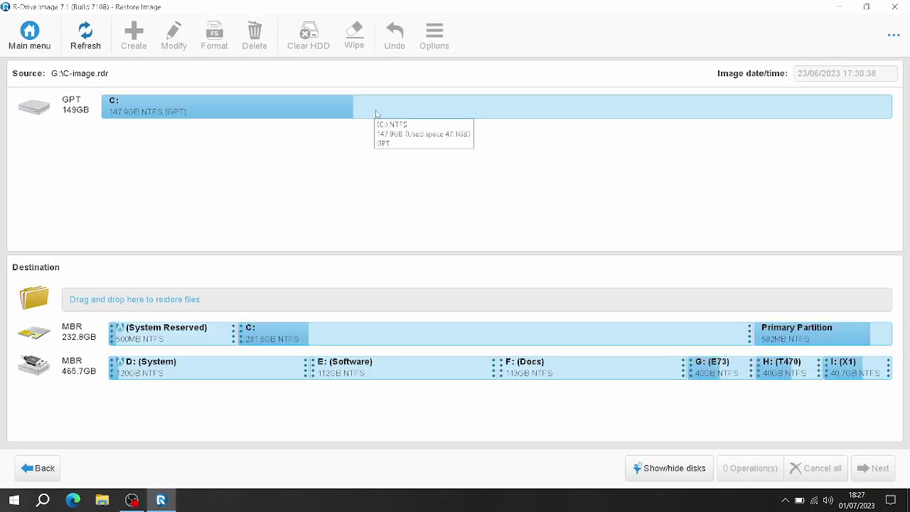
mouse_move(377, 114)
left_mouse_down()
mouse_move(392, 357)
mouse_move(391, 334)
left_mouse_up()
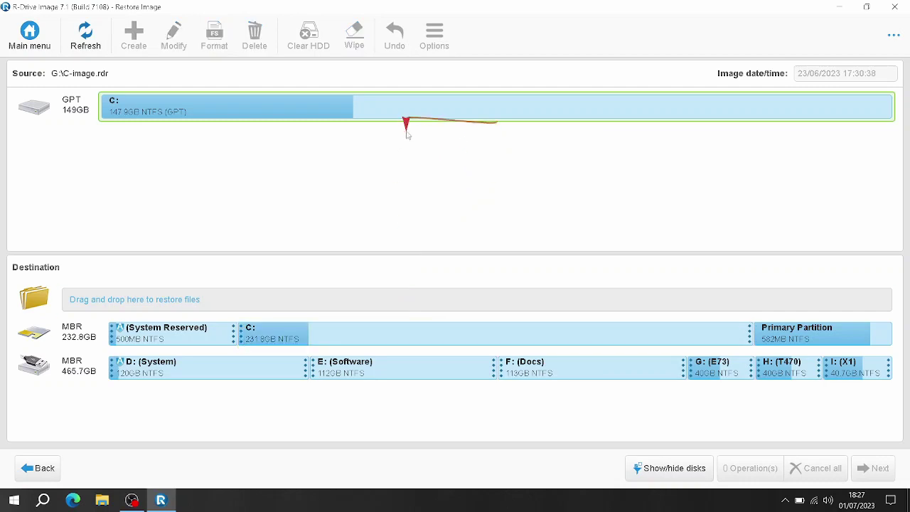
left_click_drag(391, 335, 407, 135)
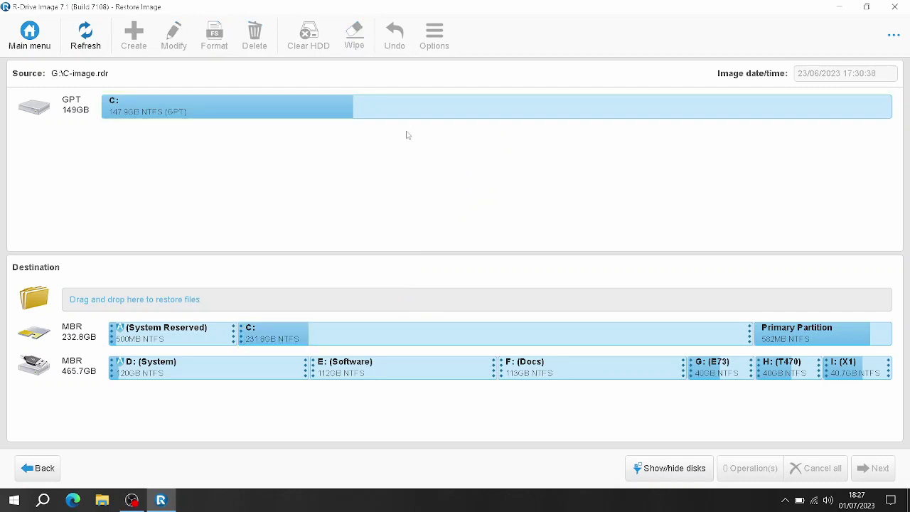
- Close R-Drive Image and relaunch it from the desktop icon
left_click(898, 6)
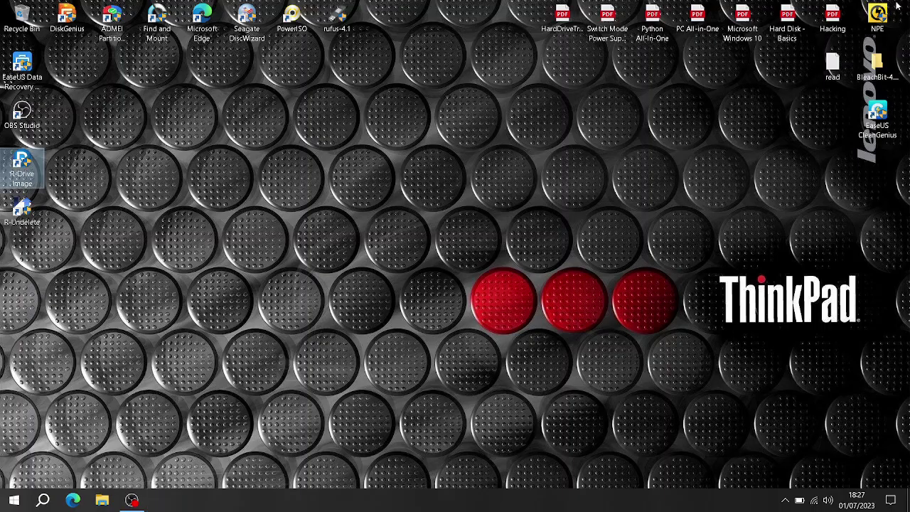
double_click(21, 158)
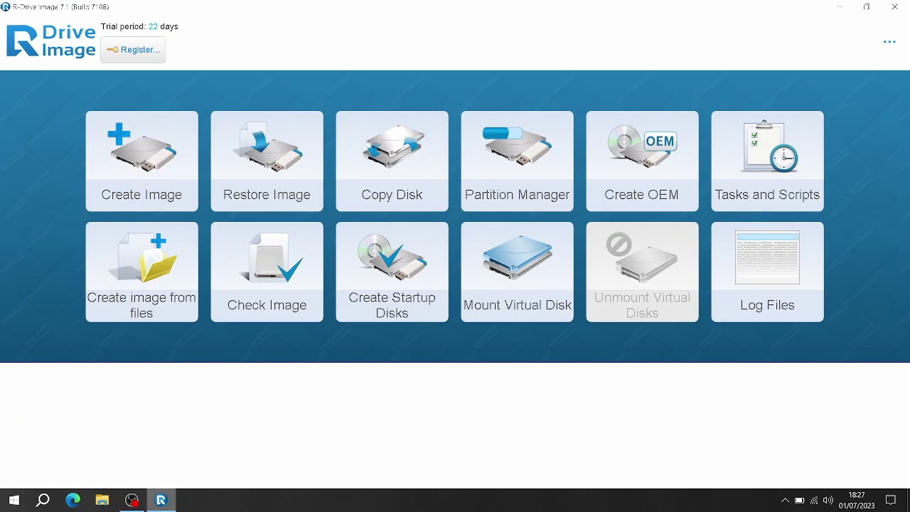
left_click(134, 501)
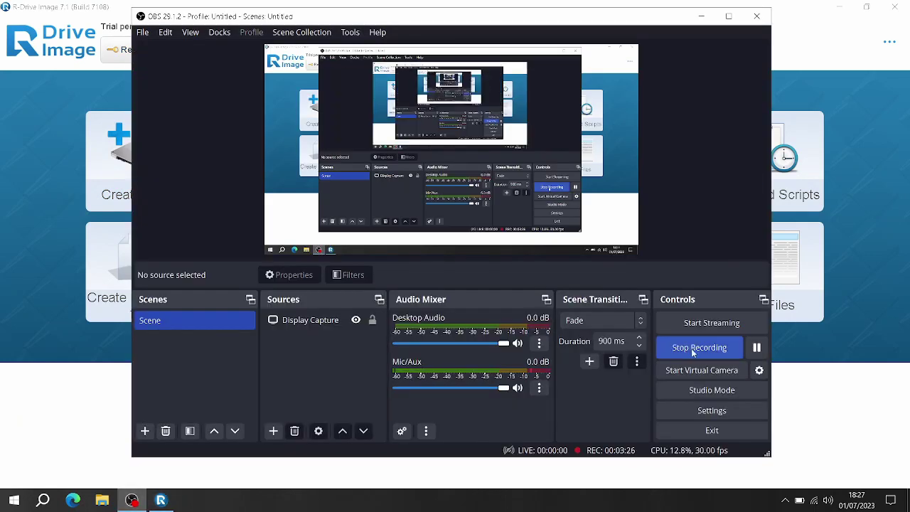
left_click(697, 348)
left_click(170, 502)
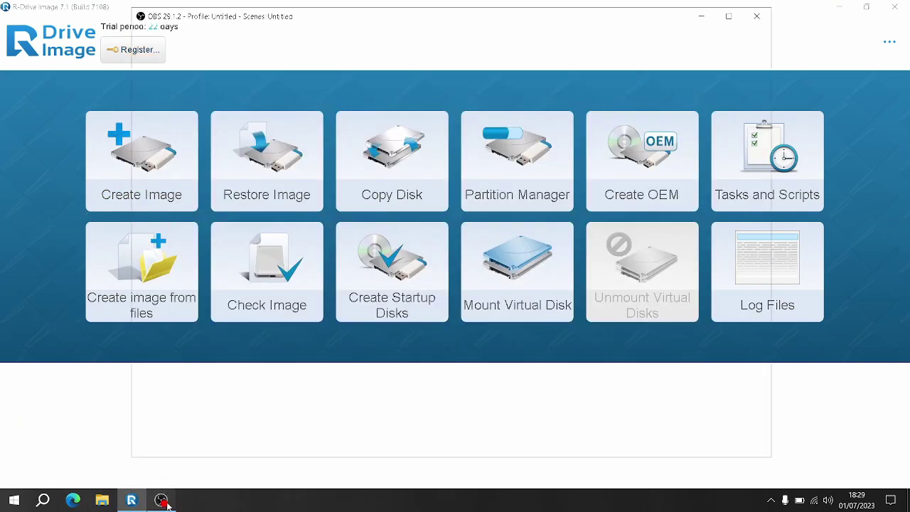
left_click(49, 409)
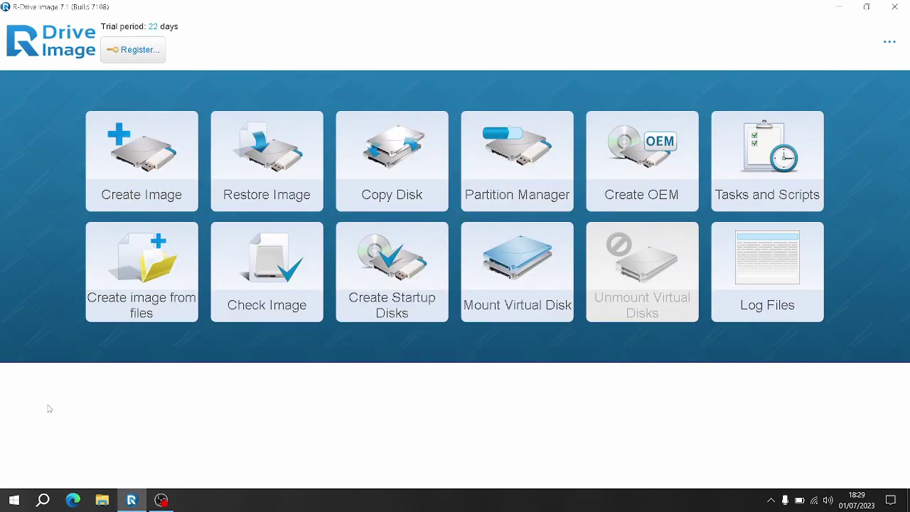
- Start Restore Image and select C-image.rdr on drive E73 (G:)
left_click(267, 186)
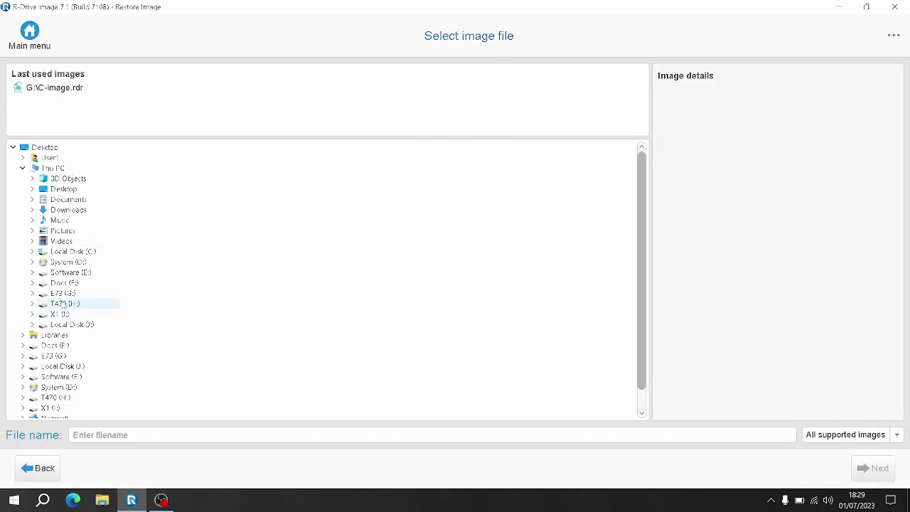
double_click(62, 295)
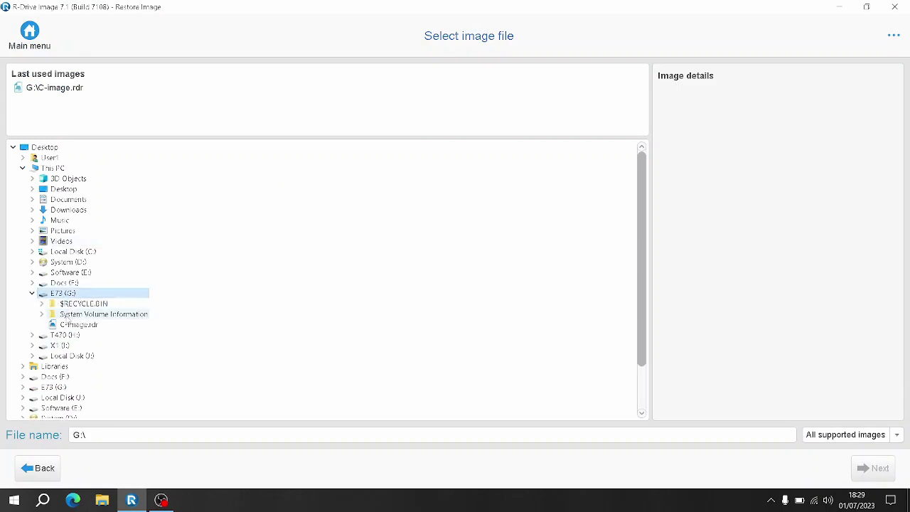
left_click(66, 323)
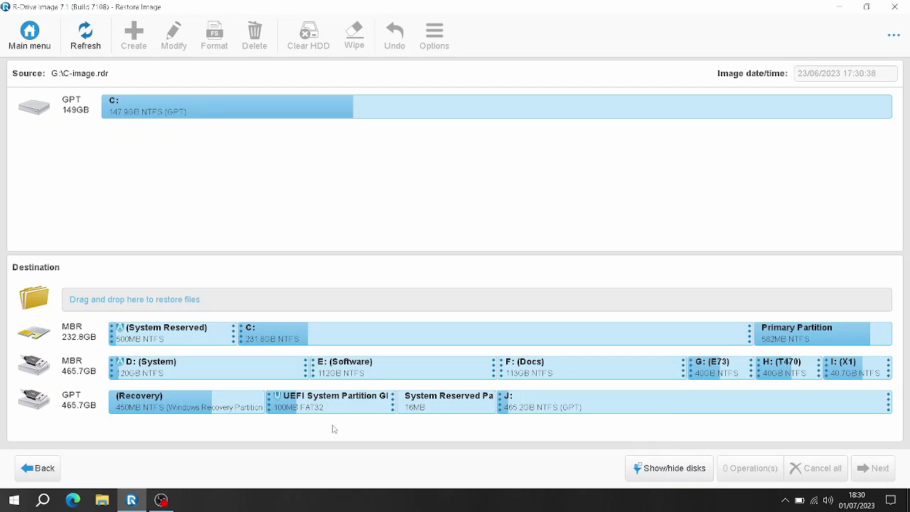
- Delete the Recovery partition and move the UEFI System Partition to the GPT disk's start
right_click(213, 410)
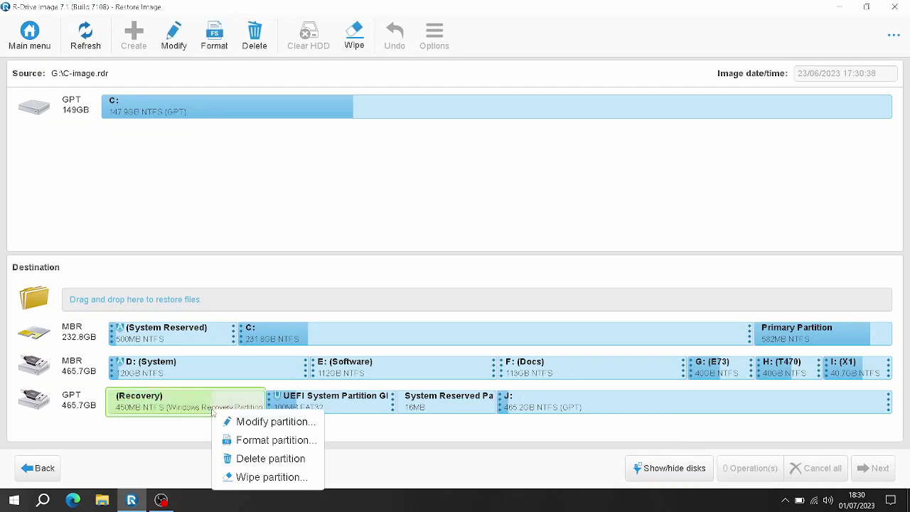
left_click(256, 459)
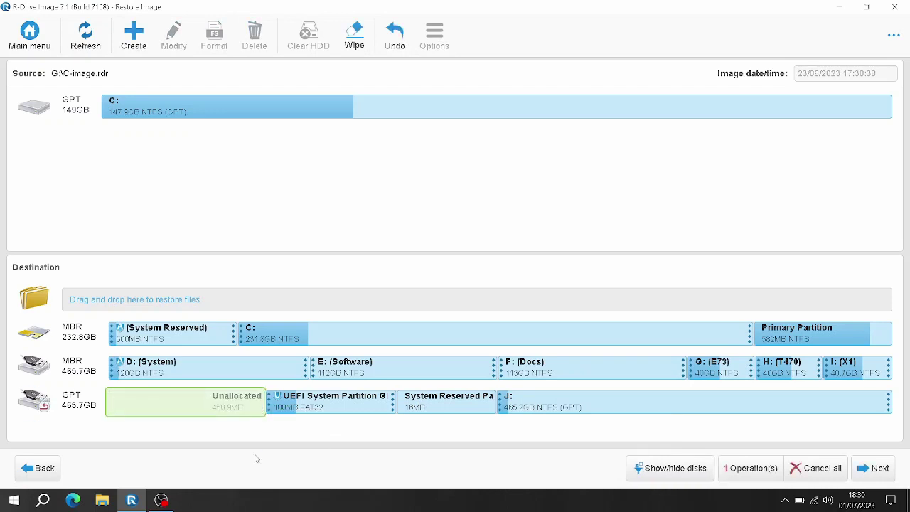
left_click(280, 407)
left_click_drag(280, 407, 122, 411)
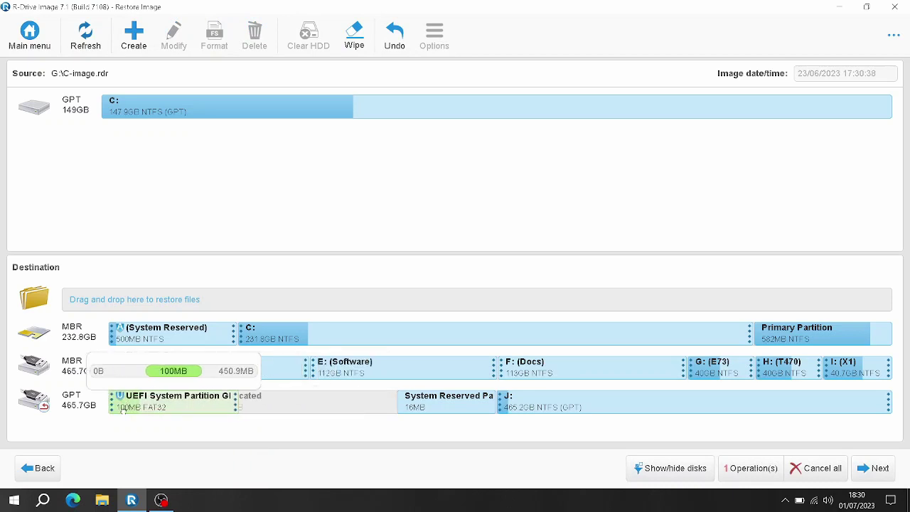
- Shift System Reserved and J: left, leaving 450.9MB unallocated at the disk's end
left_click_drag(426, 402, 277, 406)
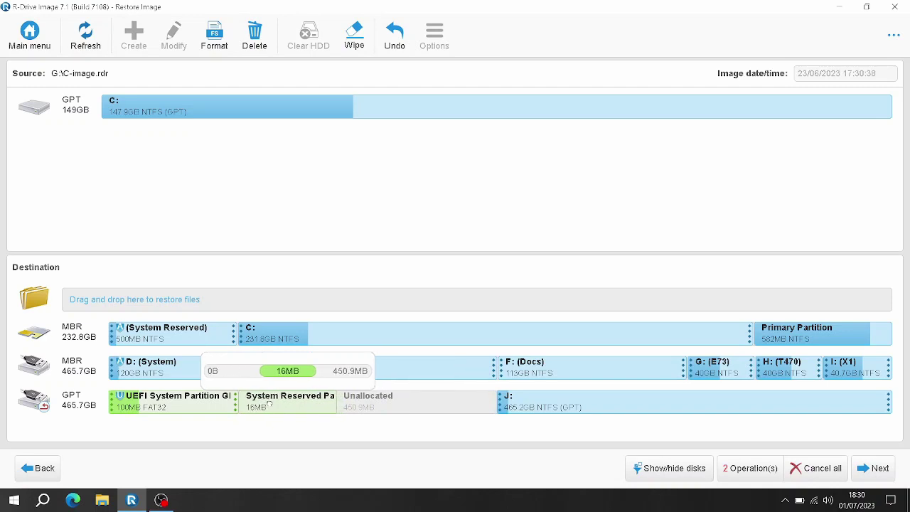
left_click_drag(276, 406, 269, 405)
left_click_drag(519, 398, 293, 422)
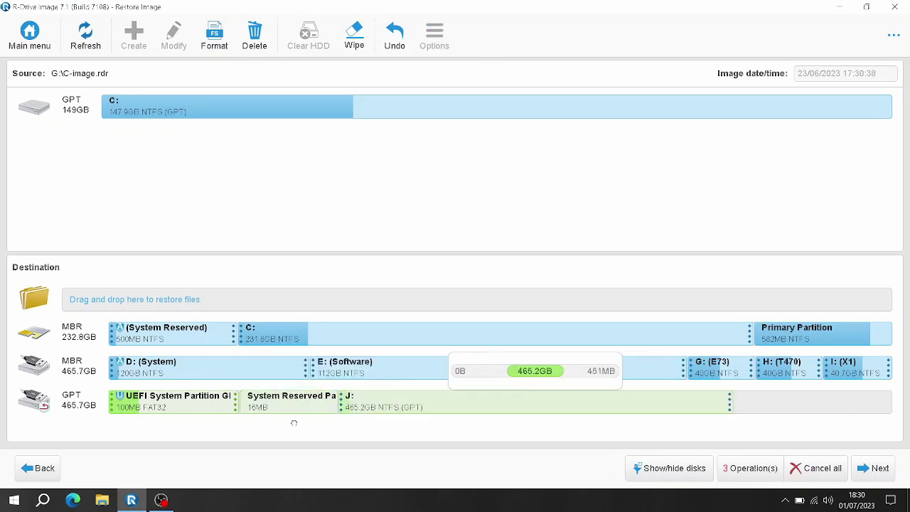
left_click_drag(347, 412, 346, 408)
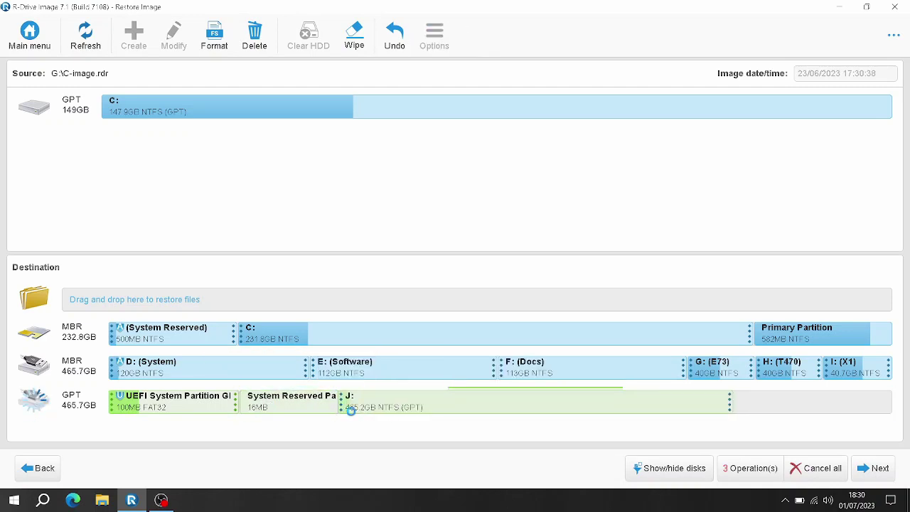
left_click(337, 122)
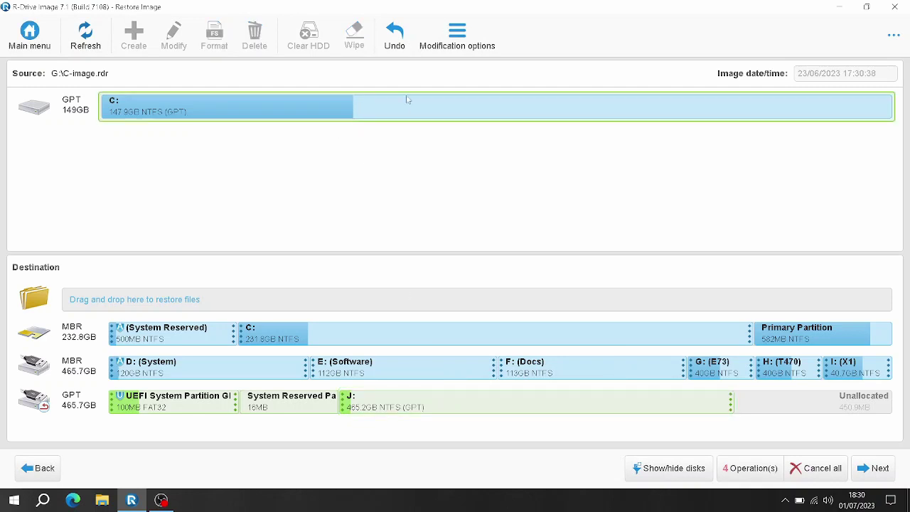
- Drop the 147.9GB source C: partition onto J: on the 465.7GB GPT disk
left_click_drag(411, 108, 448, 397)
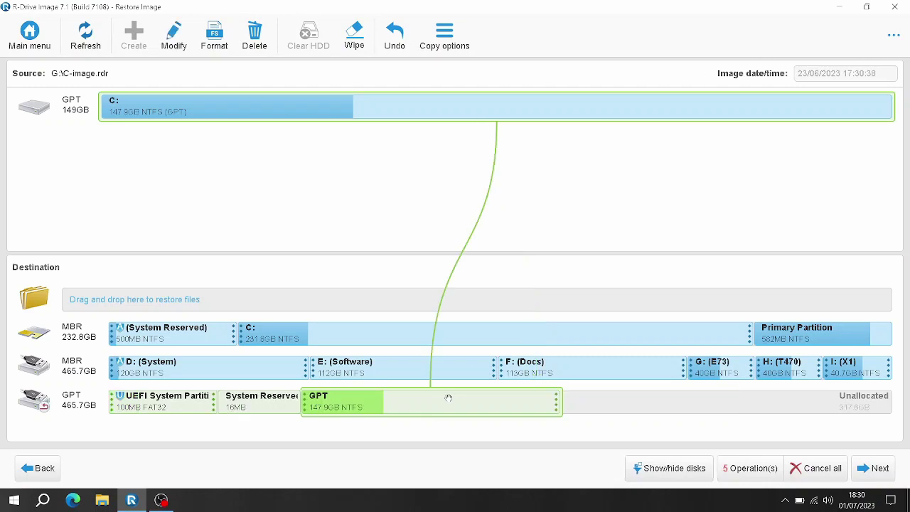